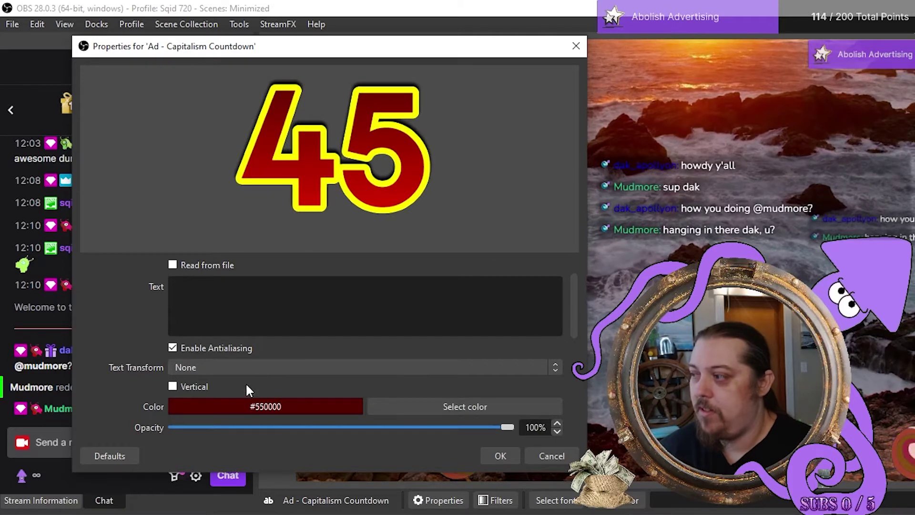
- Review the color and outline settings of the 'Ad - Capitalism Countdown' text source, then accept its properties
scroll(269, 384, "down", 10)
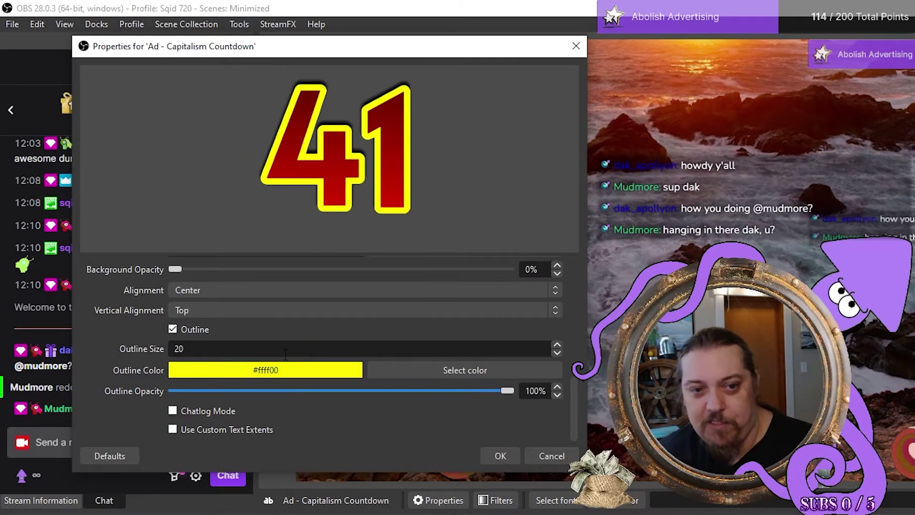
left_click(501, 455)
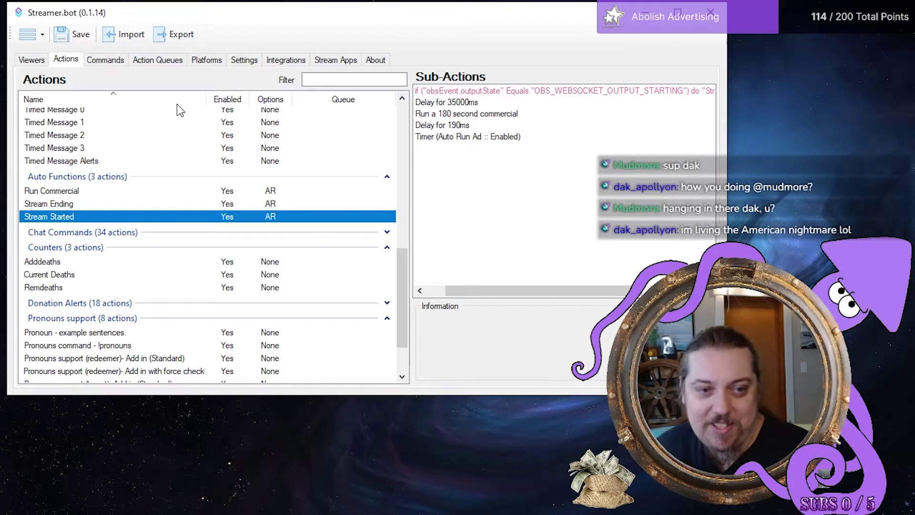
- In Streamer.bot, examine the Stream Started action's sub-actions, including its condition, the commercial and the Auto Run Ad timer
key("Tab")
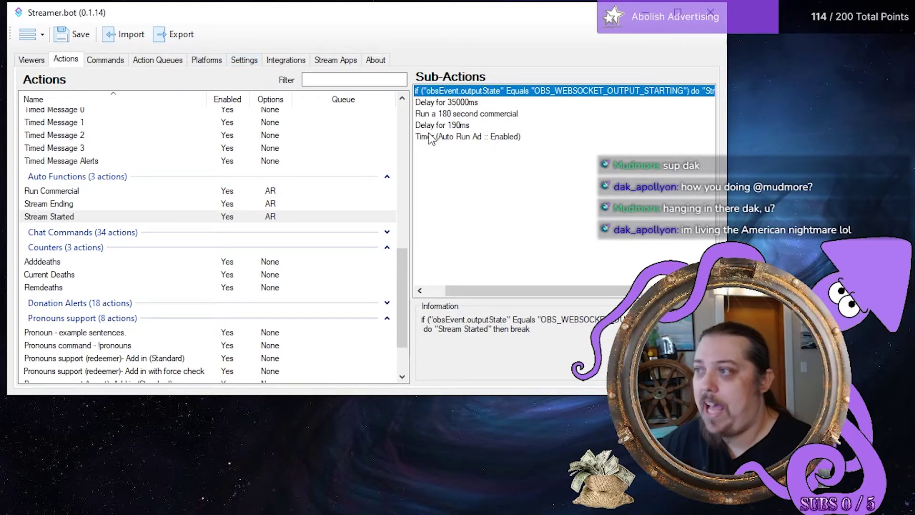
left_click(447, 119)
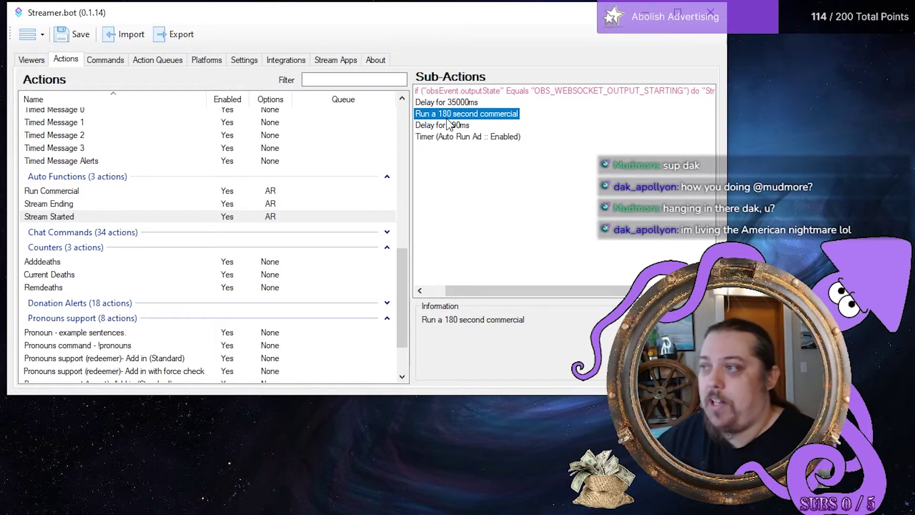
left_click_drag(461, 290, 424, 290)
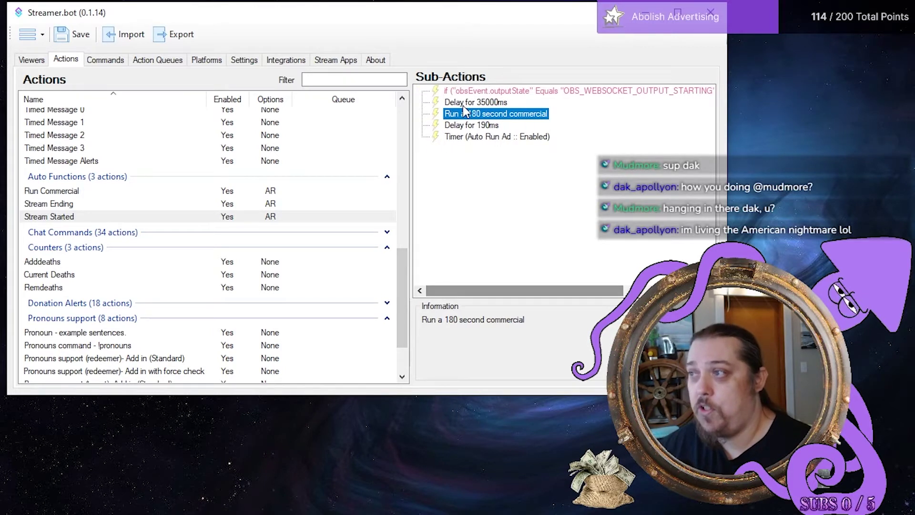
left_click(470, 139)
left_click(473, 115)
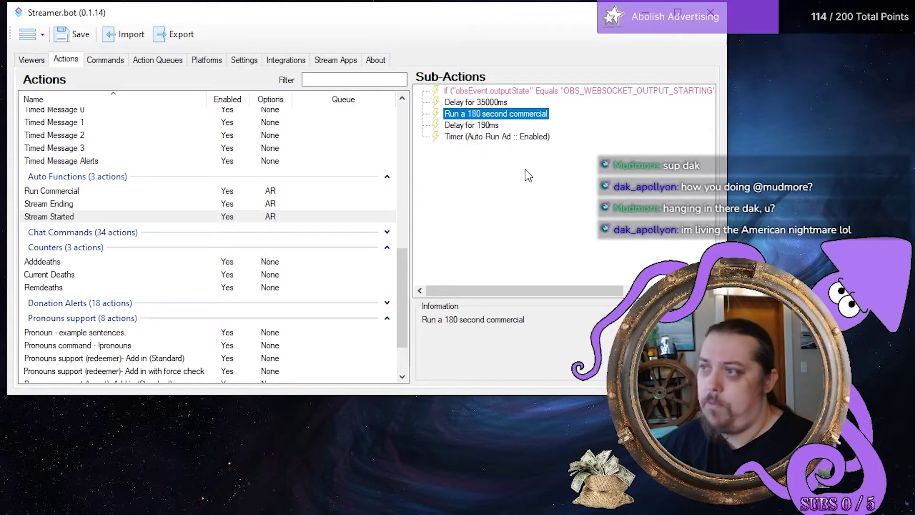
left_click(553, 91)
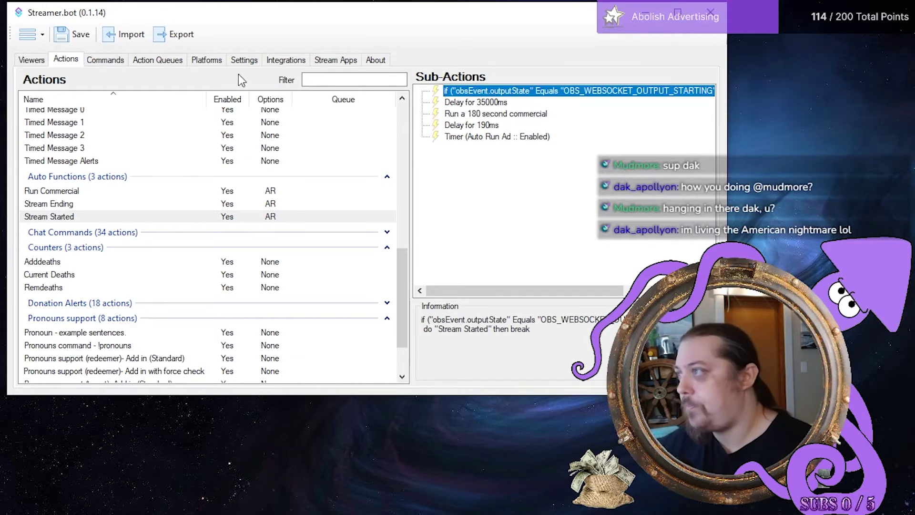
- Compare the sub-action lists of the Run Commercial, Stream Ending and Stream Started actions in the Auto Functions group
left_click(57, 192)
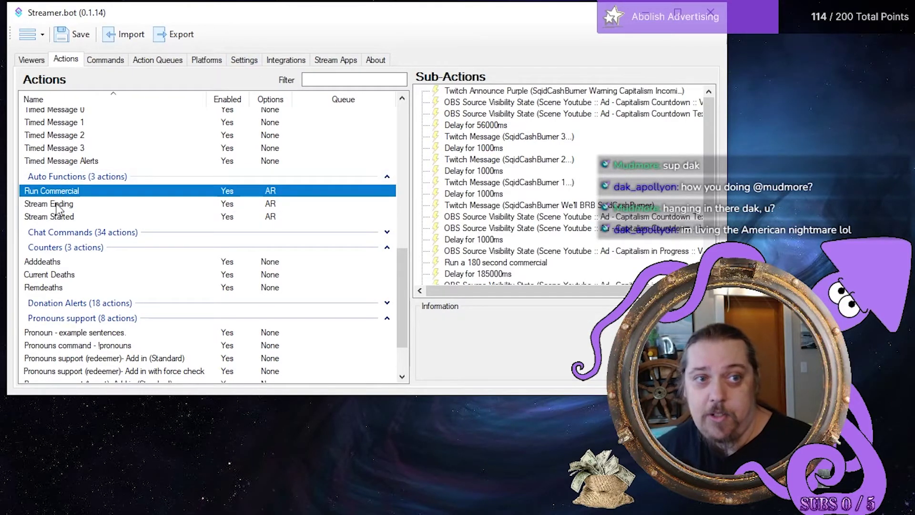
left_click(53, 208)
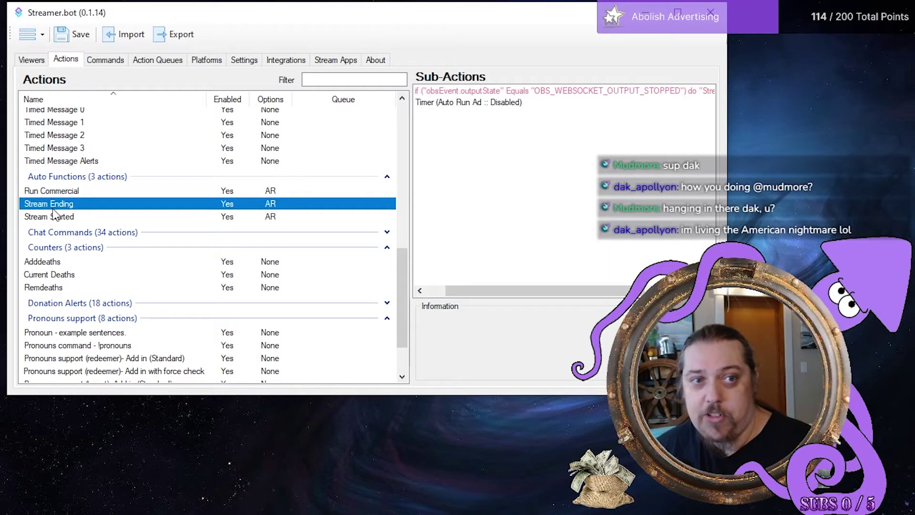
left_click(53, 219)
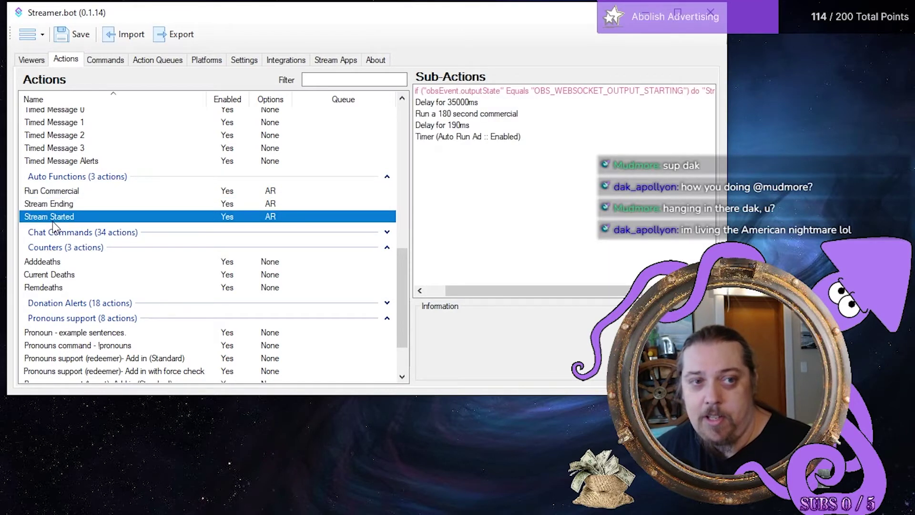
left_click(56, 207)
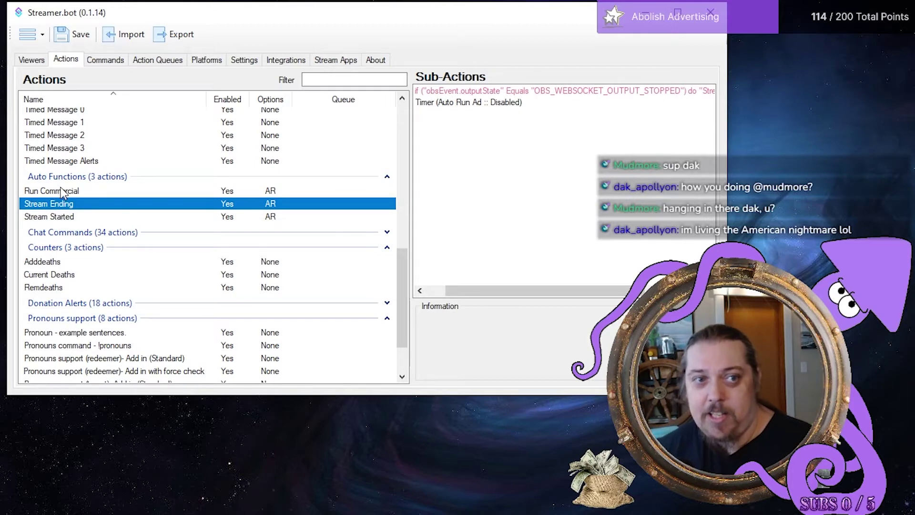
left_click(63, 192)
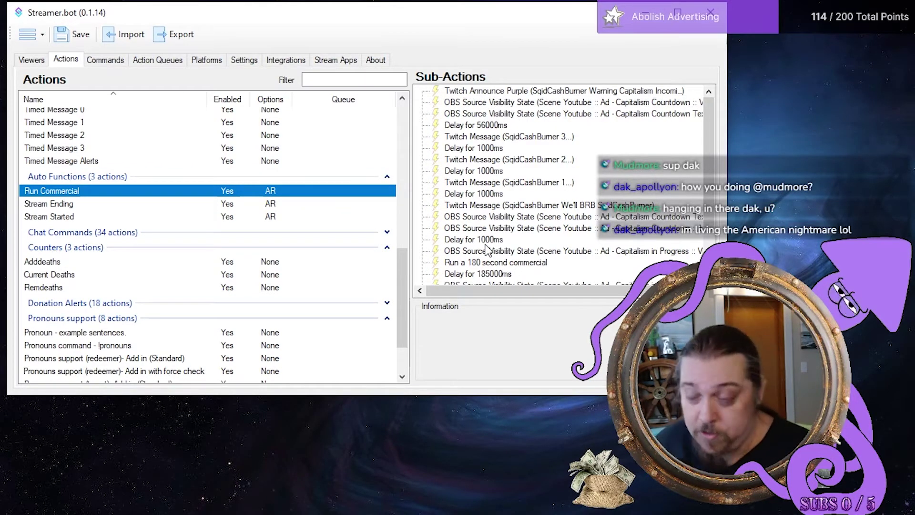
- Inspect the variable, value and linked action of Stream Started's If/Else condition, leaving its settings unchanged
left_click(62, 217)
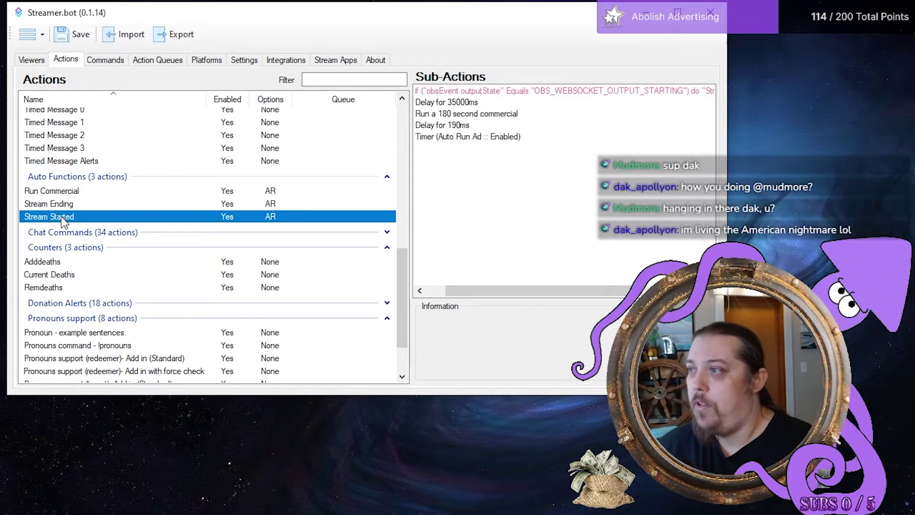
double_click(476, 89)
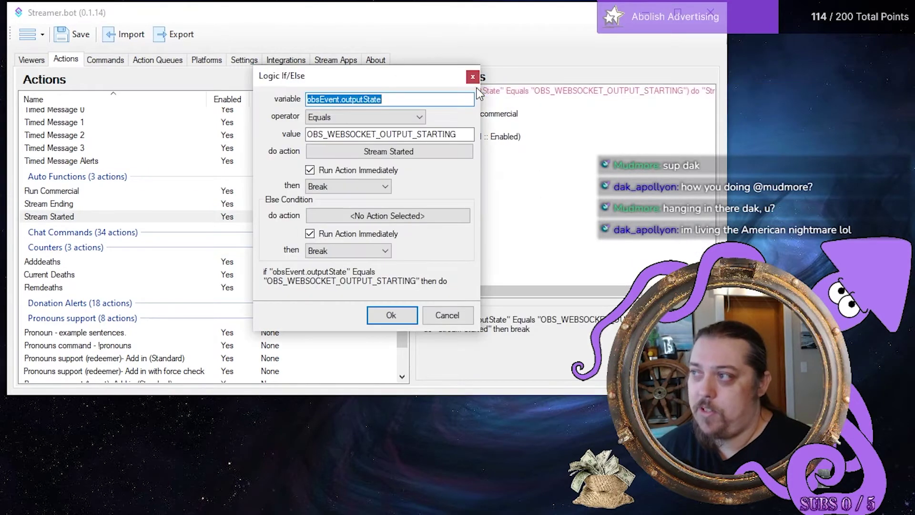
left_click_drag(367, 78, 390, 127)
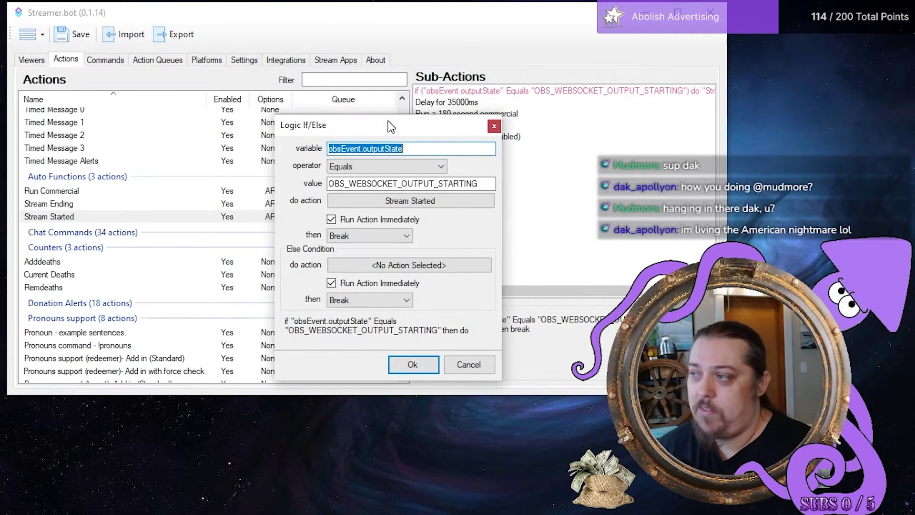
left_click(386, 148)
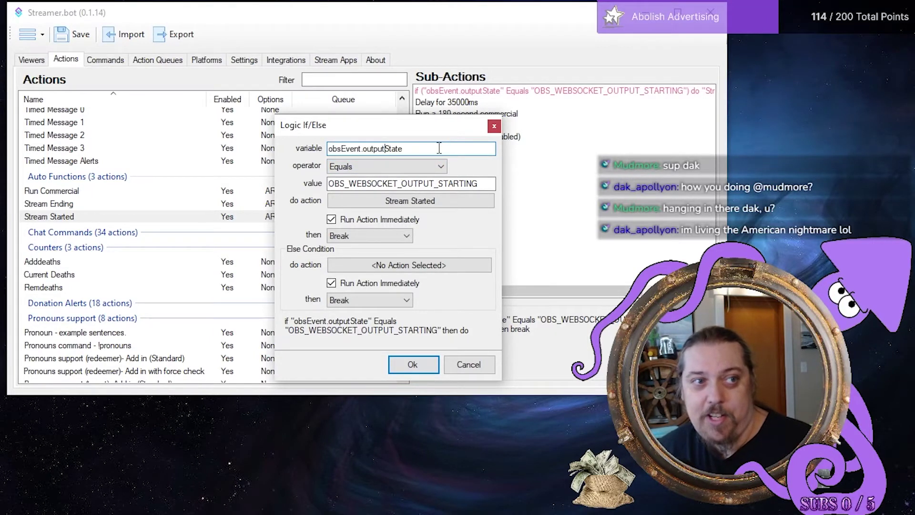
left_click(483, 184)
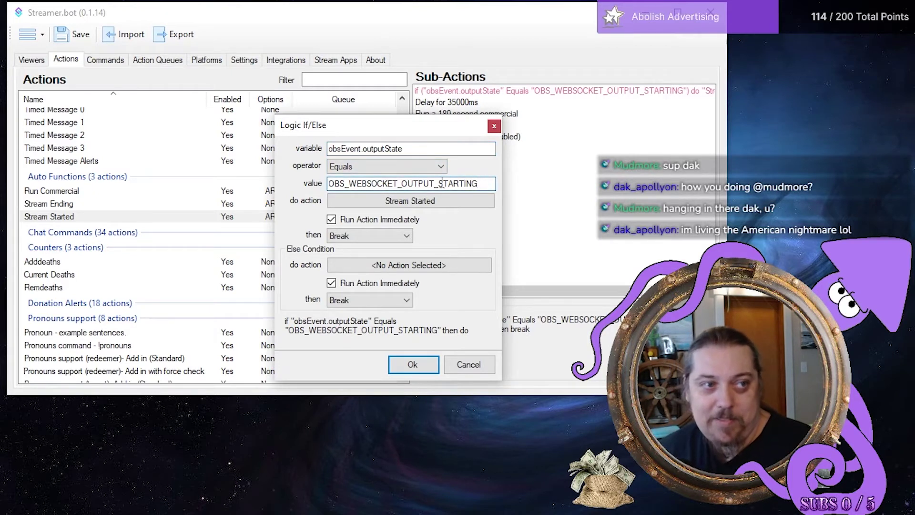
left_click(365, 204)
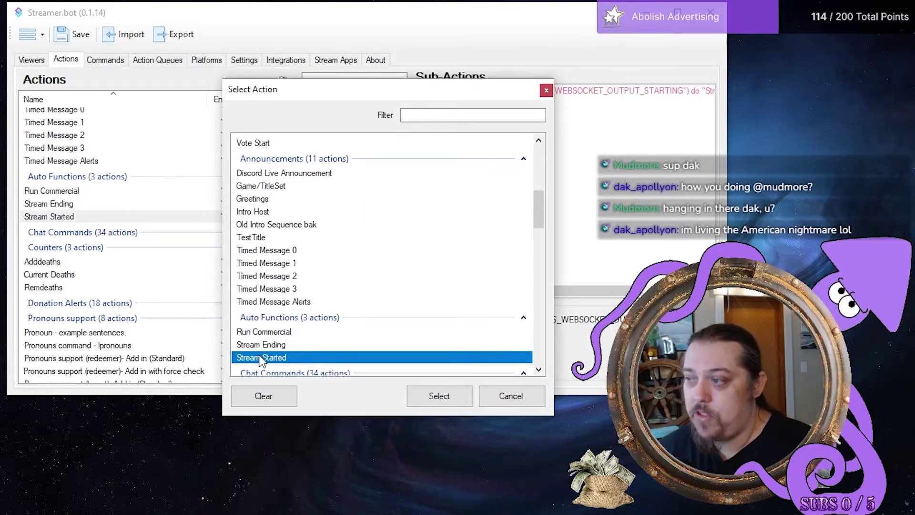
left_click(520, 401)
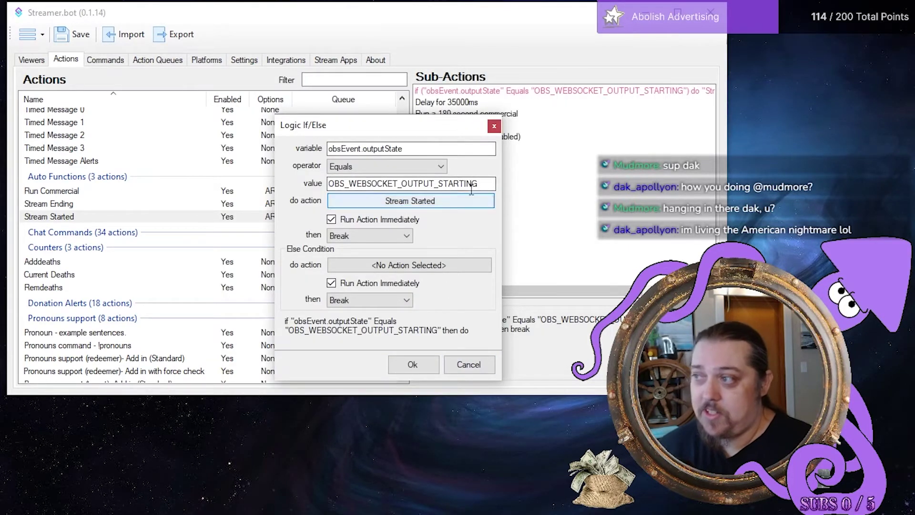
left_click(464, 367)
- Walk through Stream Started's sub-actions in order, from the condition and first delay to the commercial and timer
left_click(462, 103)
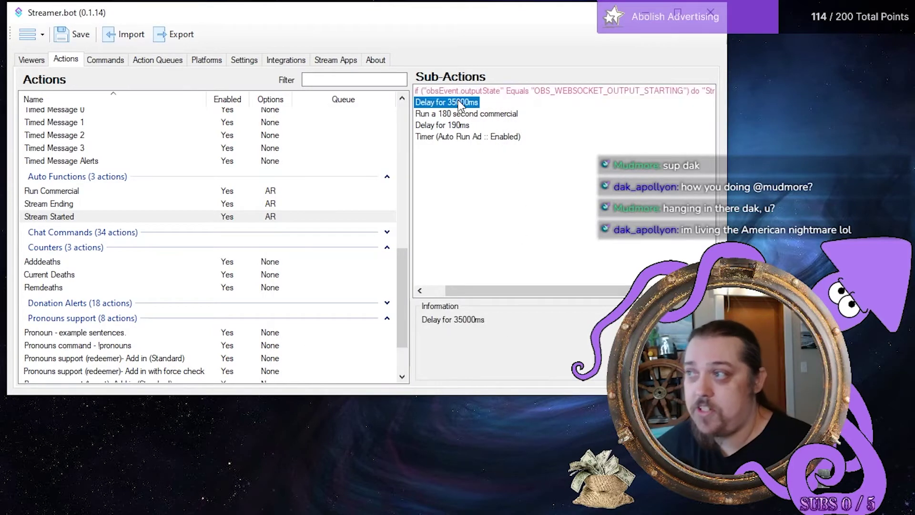
left_click(496, 92)
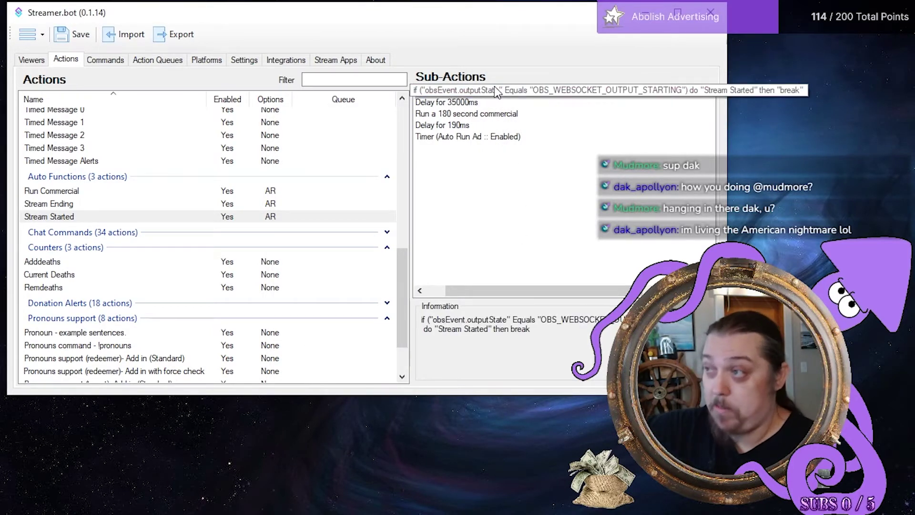
left_click(474, 102)
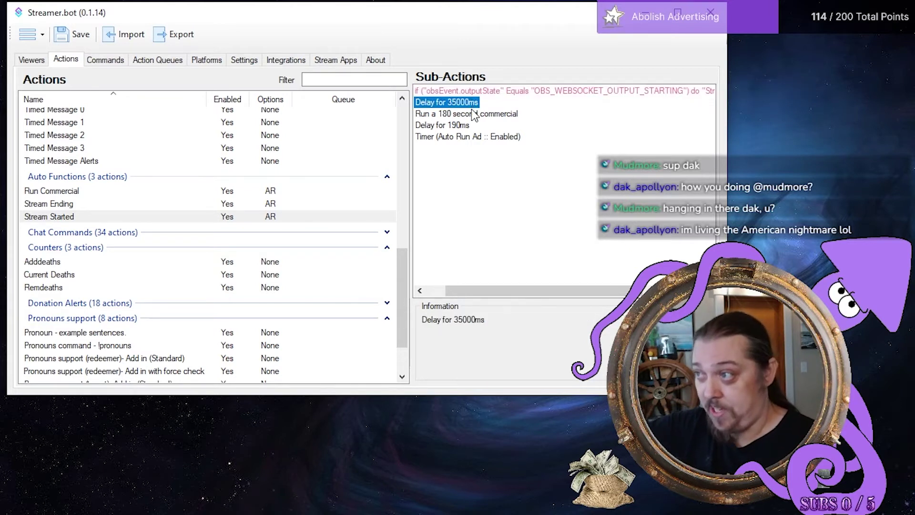
left_click(473, 114)
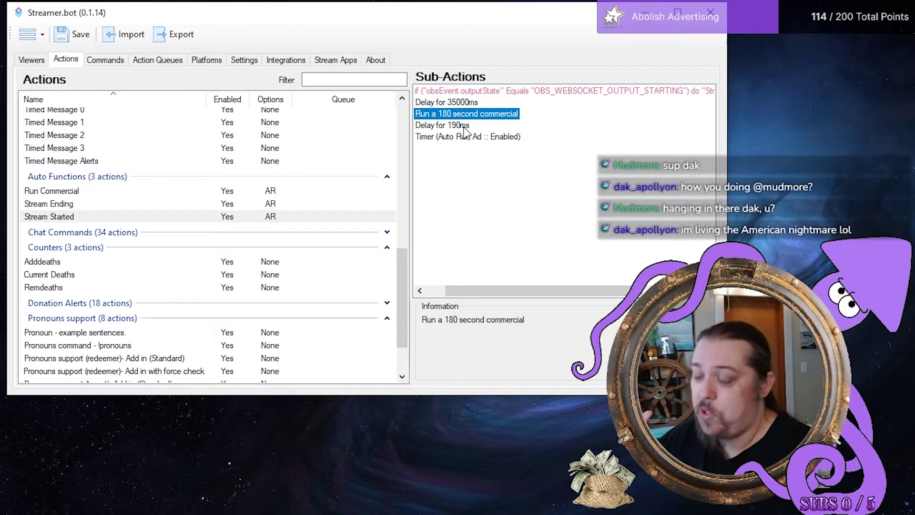
left_click(435, 138)
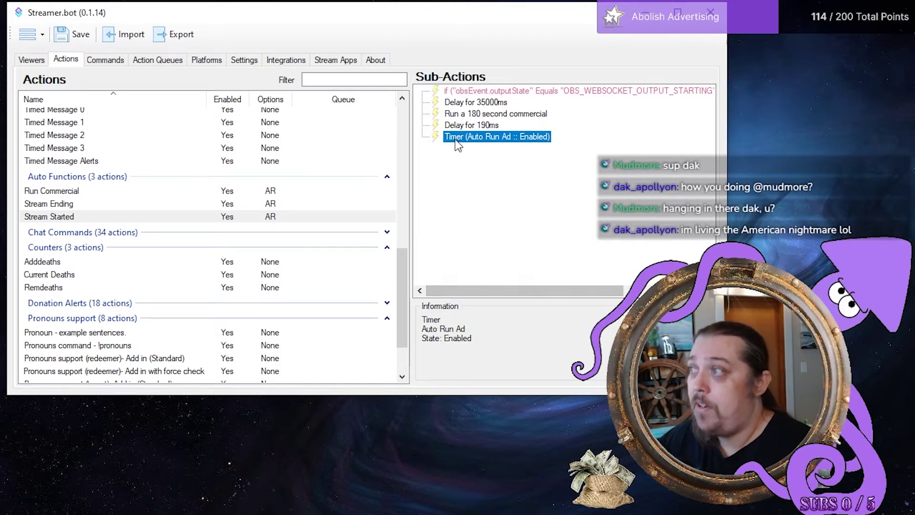
- Inspect the interval and linked action of the Auto Run Ad timed action, then close it without saving changes
left_click(235, 63)
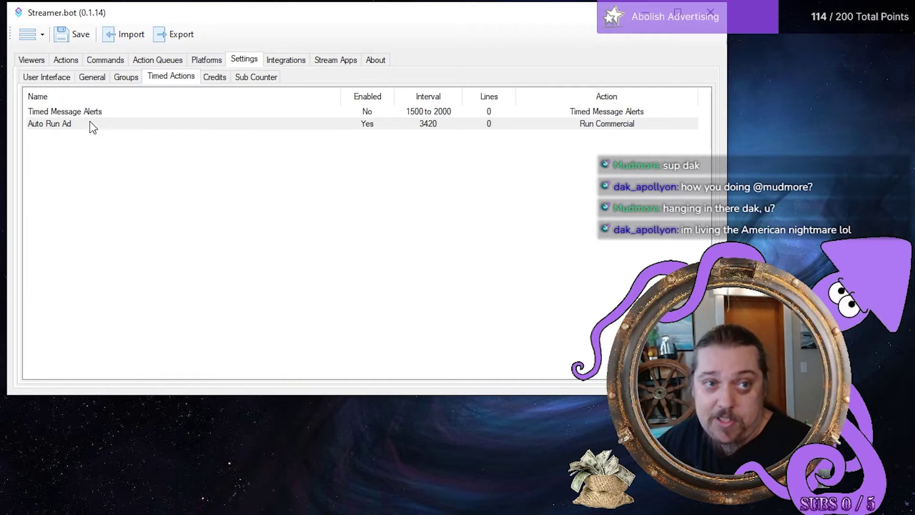
double_click(43, 124)
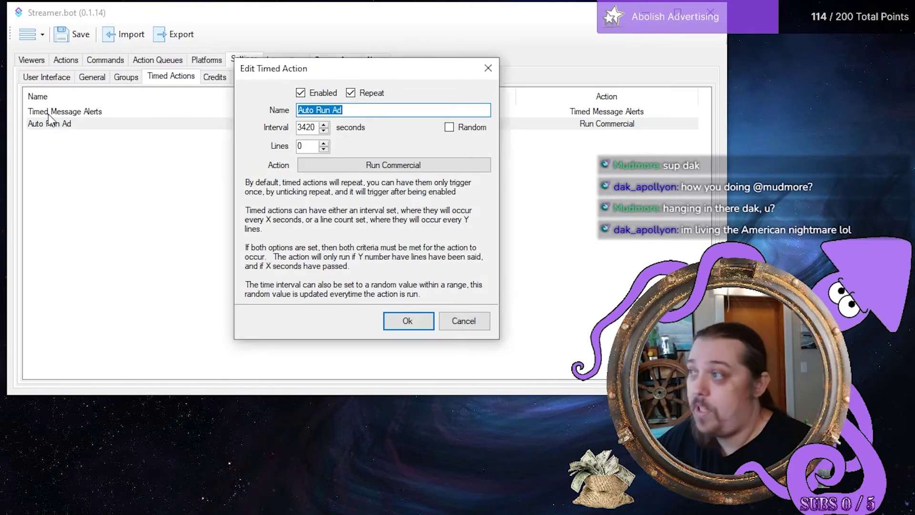
left_click_drag(297, 71, 346, 119)
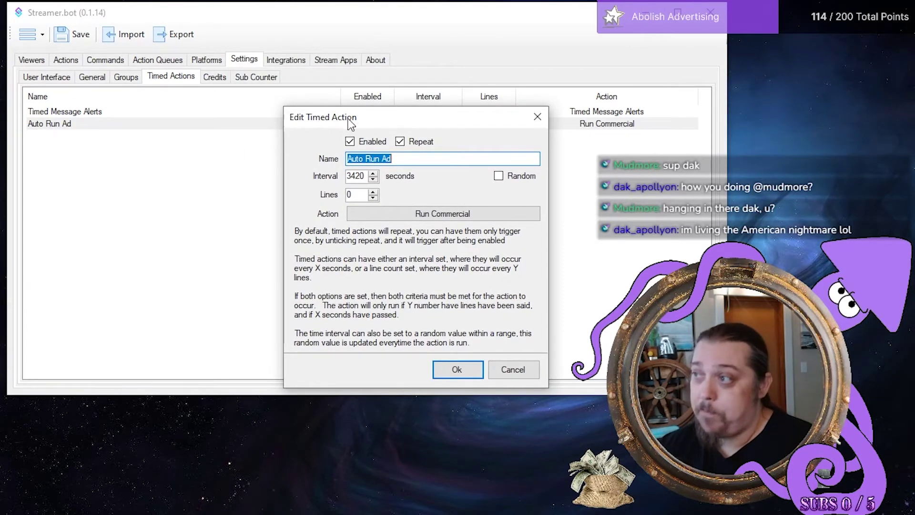
left_click(363, 176)
left_click_drag(367, 176, 341, 175)
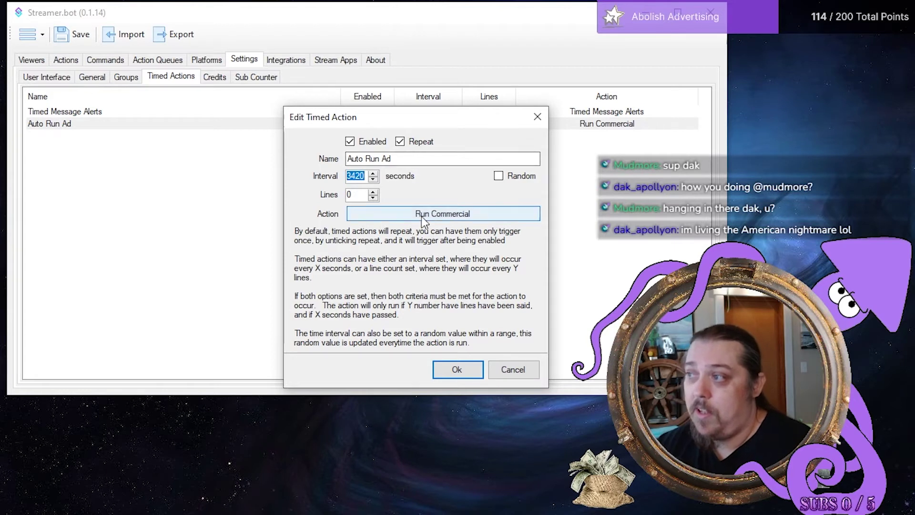
left_click(368, 214)
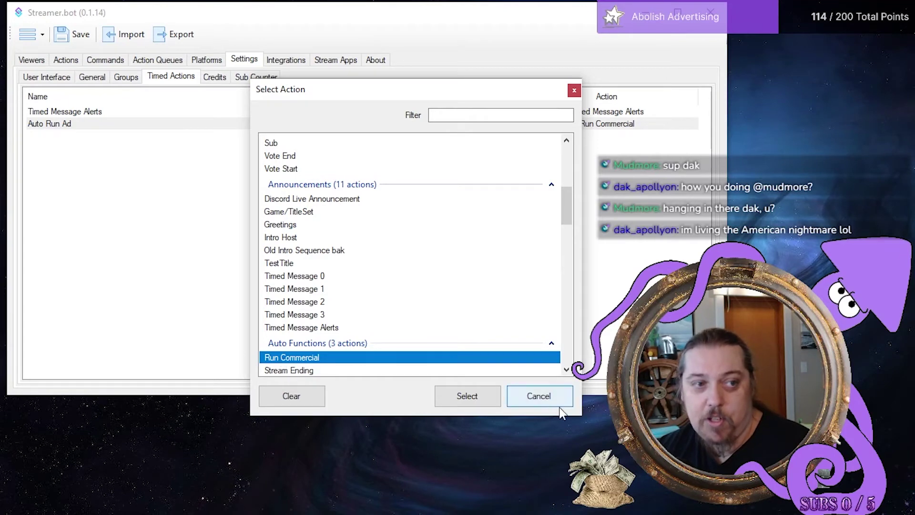
left_click(529, 395)
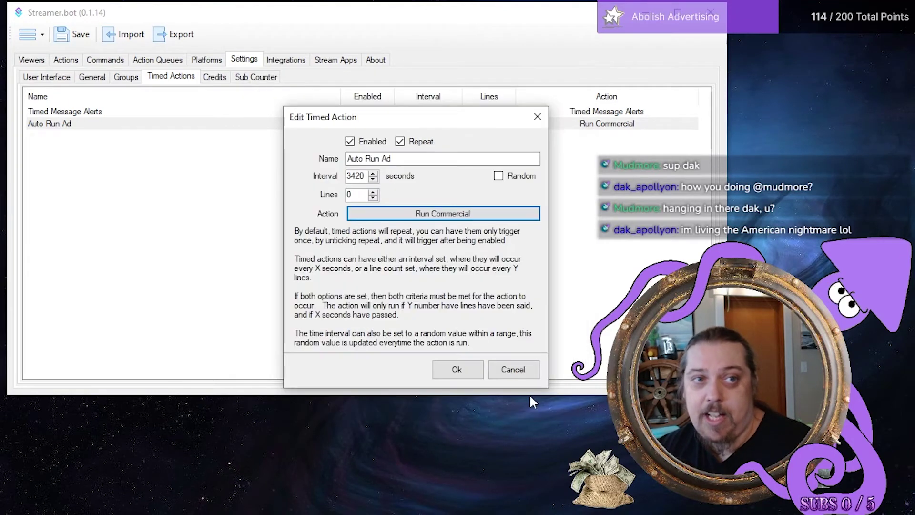
left_click(513, 370)
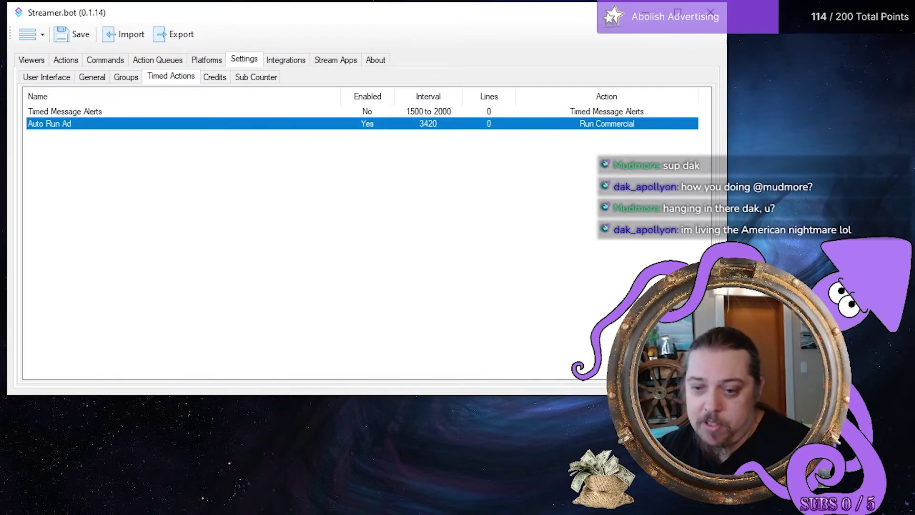
- Return from the Auto Run Ad timed action to the Stream Started action and check its timer sub-action
key("alt+Tab")
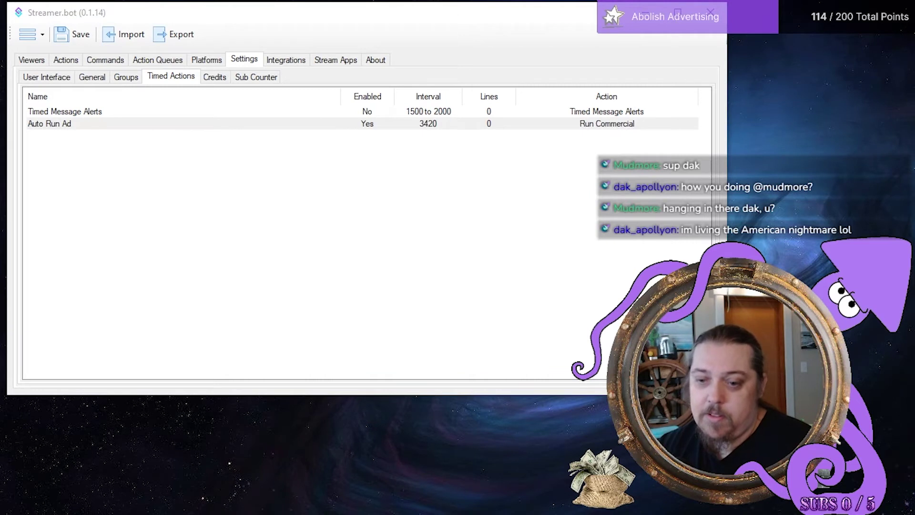
left_click(53, 128)
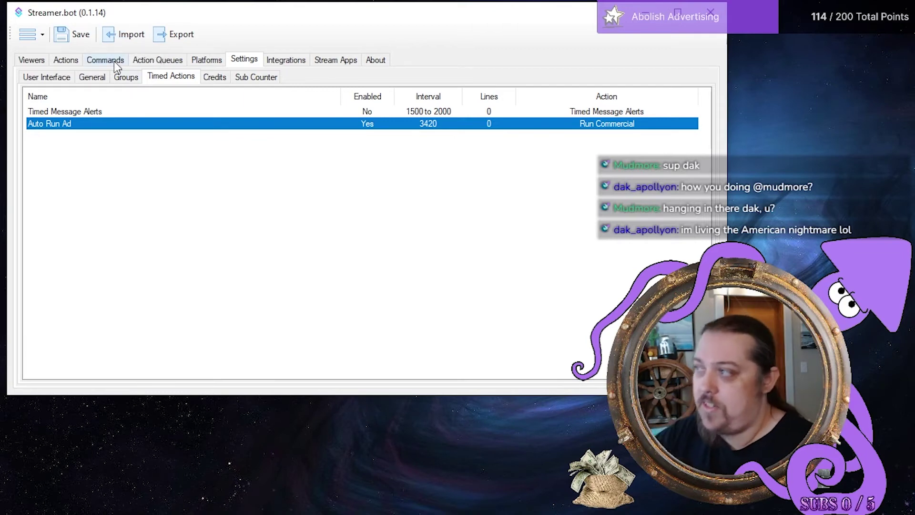
left_click(63, 59)
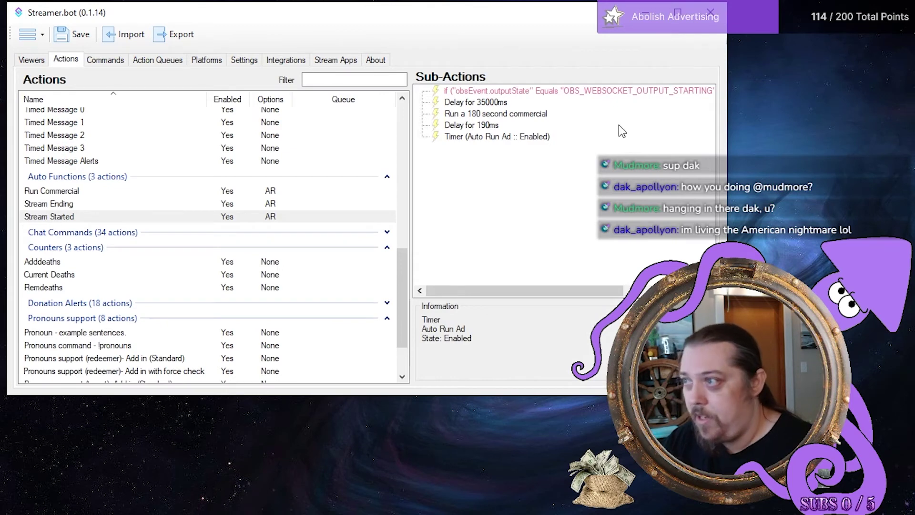
left_click(497, 136)
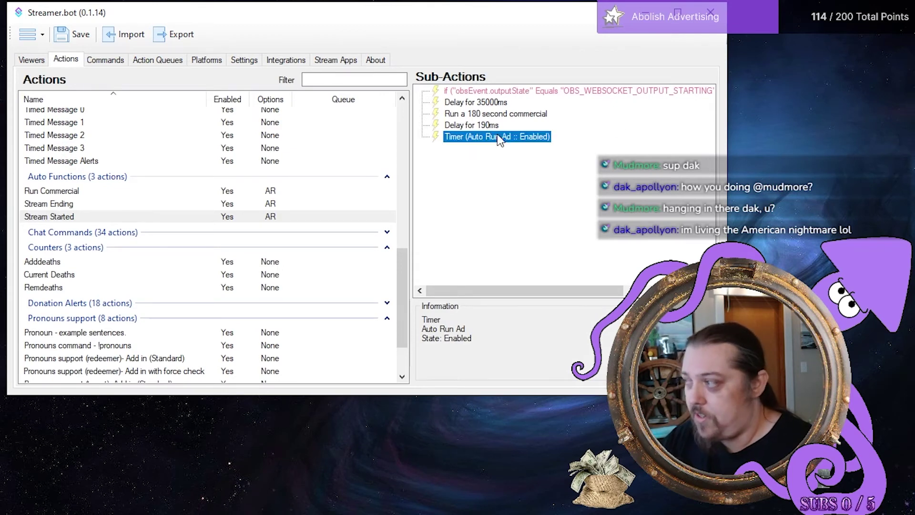
- Inspect the message, account and color of Run Commercial's opening Twitch announcement, then close it without saving changes
left_click(65, 190)
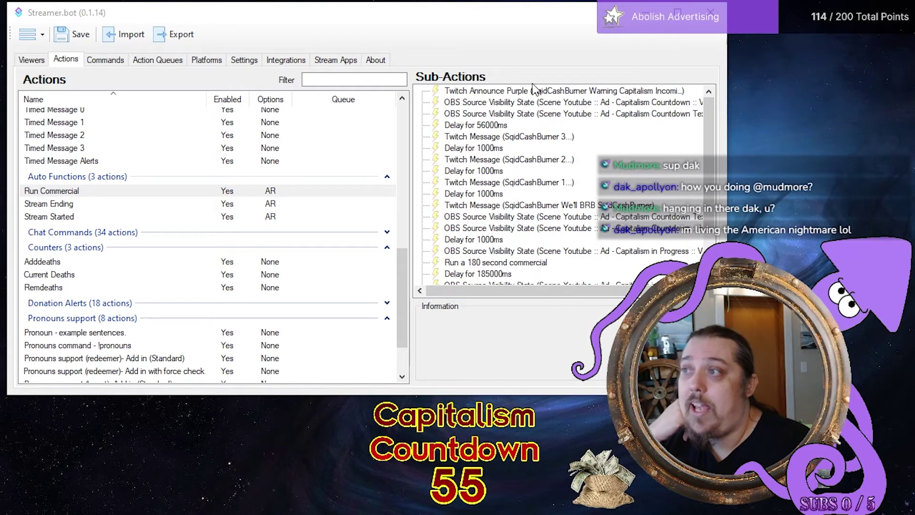
left_click(510, 92)
double_click(510, 92)
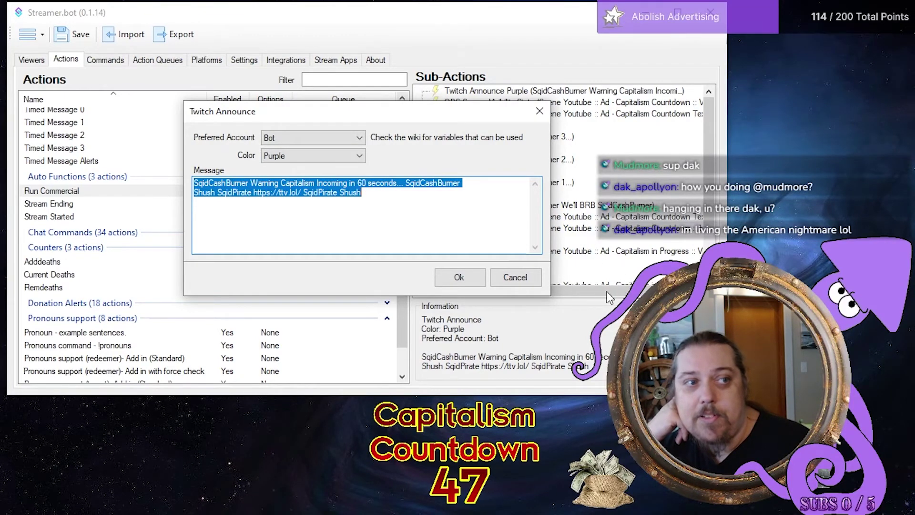
left_click(530, 277)
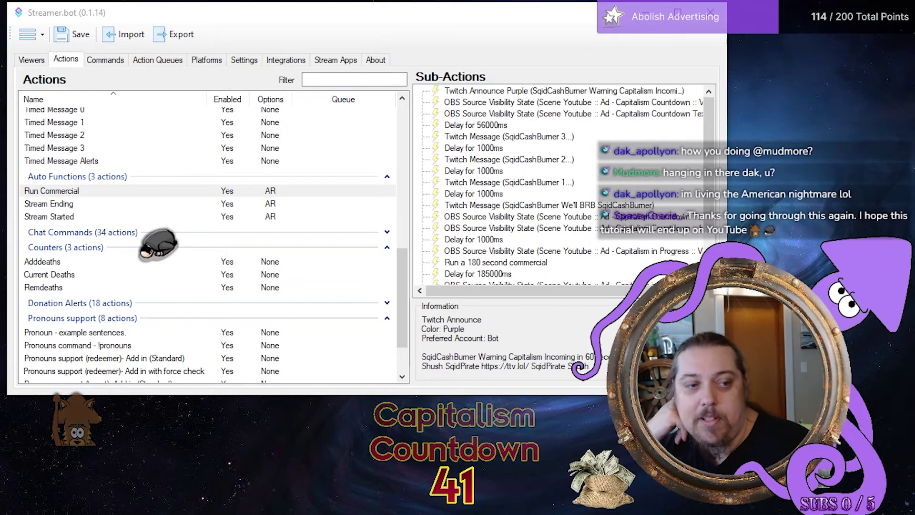
- Walk through Run Commercial's remaining sub-actions, from the 3-2-1 chat messages to the commercial and the welcome-back steps
left_click(537, 137)
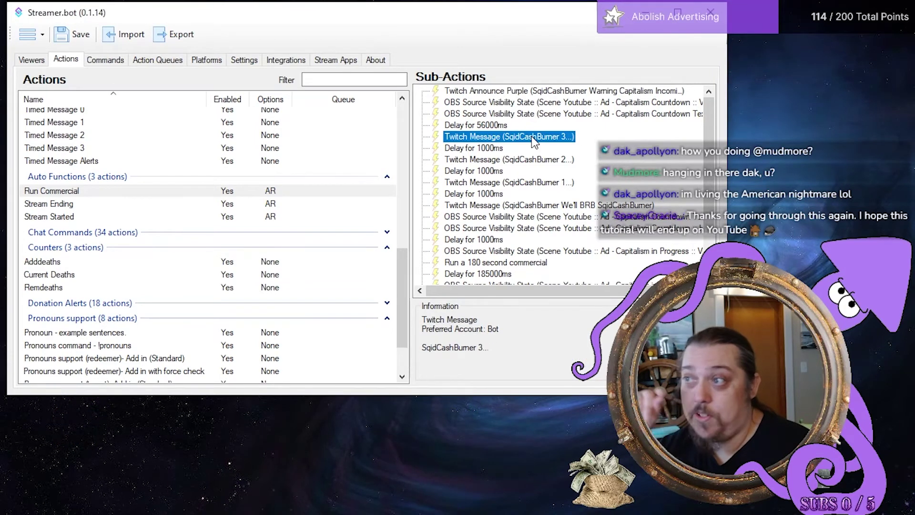
left_click(513, 161)
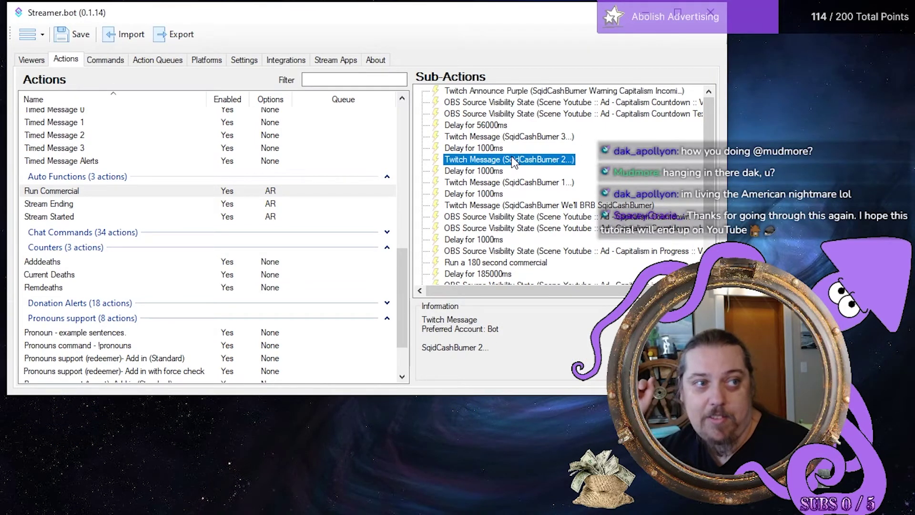
left_click(523, 185)
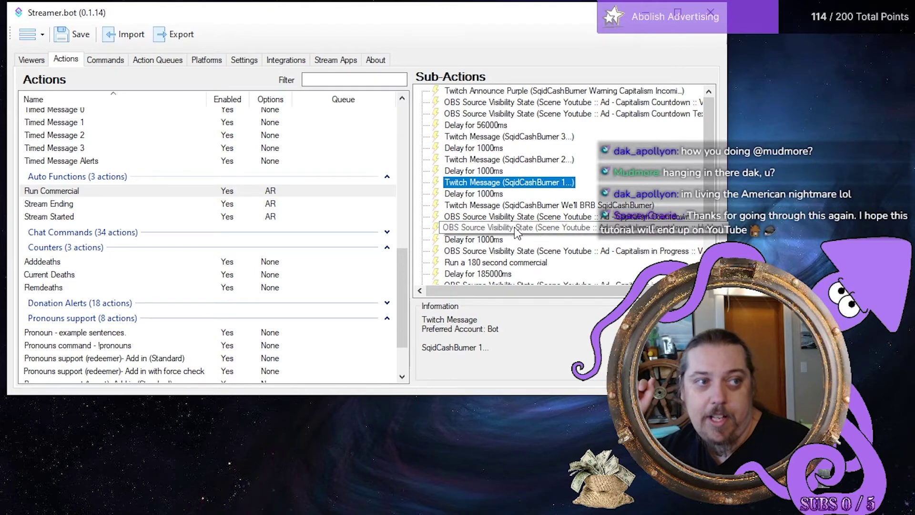
left_click(493, 263)
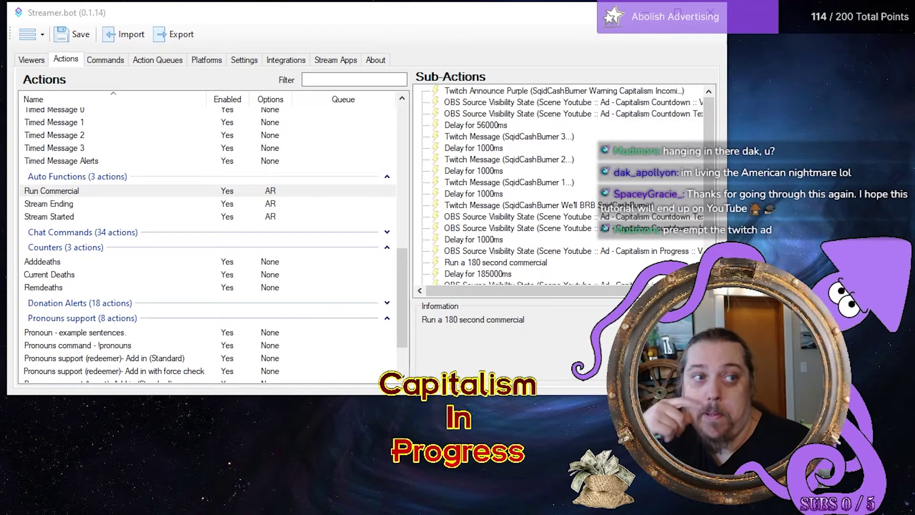
left_click(476, 262)
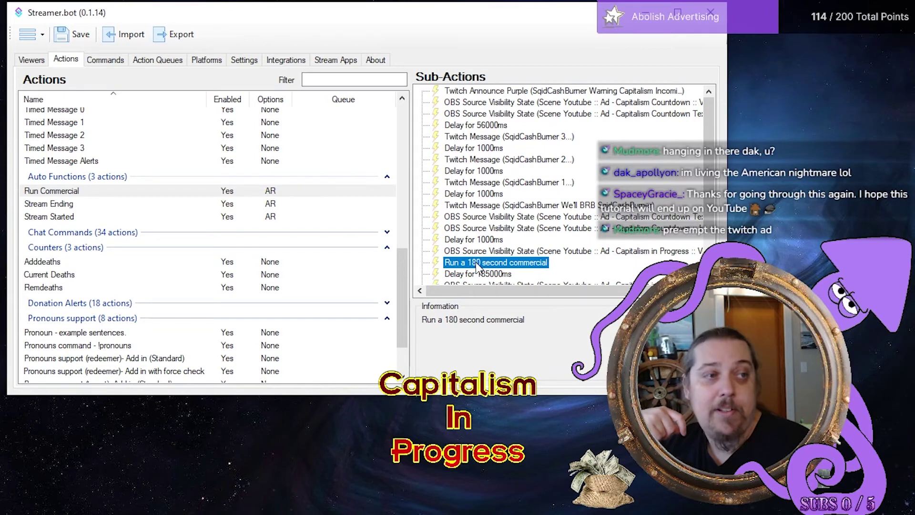
scroll(476, 261, "down", 1)
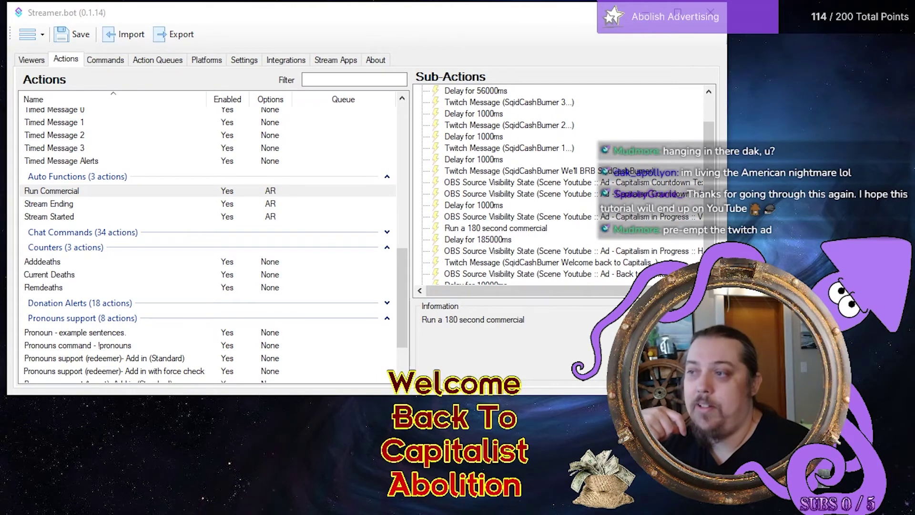
scroll(544, 233, "down", 1)
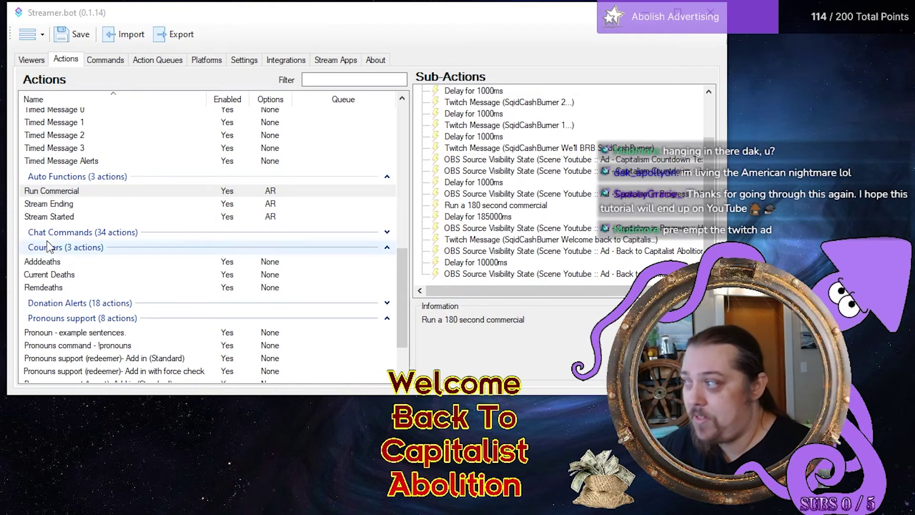
- Inspect the variable, value and linked action of Stream Ending's If/Else condition, then close it without saving changes
left_click(61, 205)
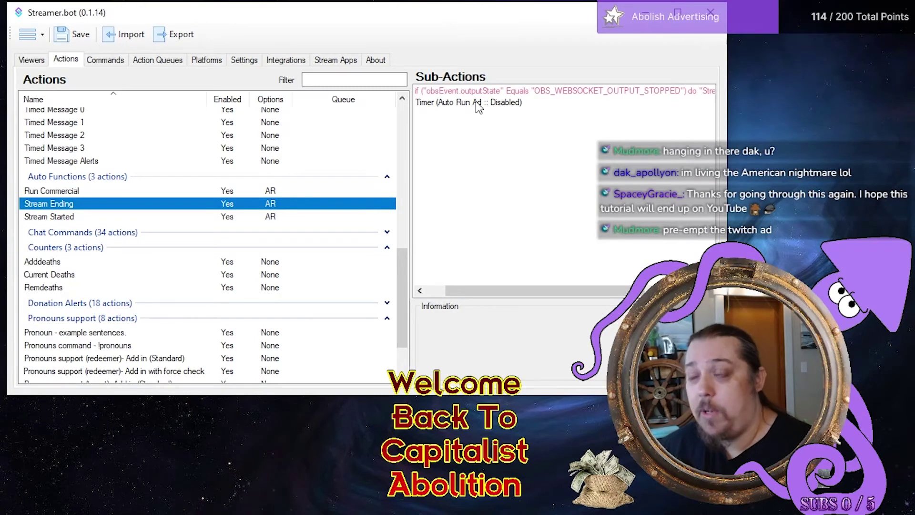
double_click(544, 87)
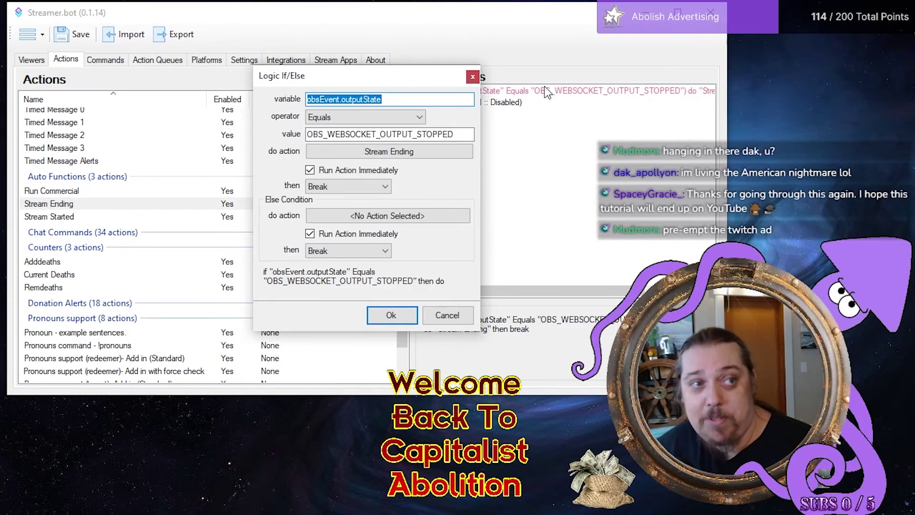
left_click(473, 77)
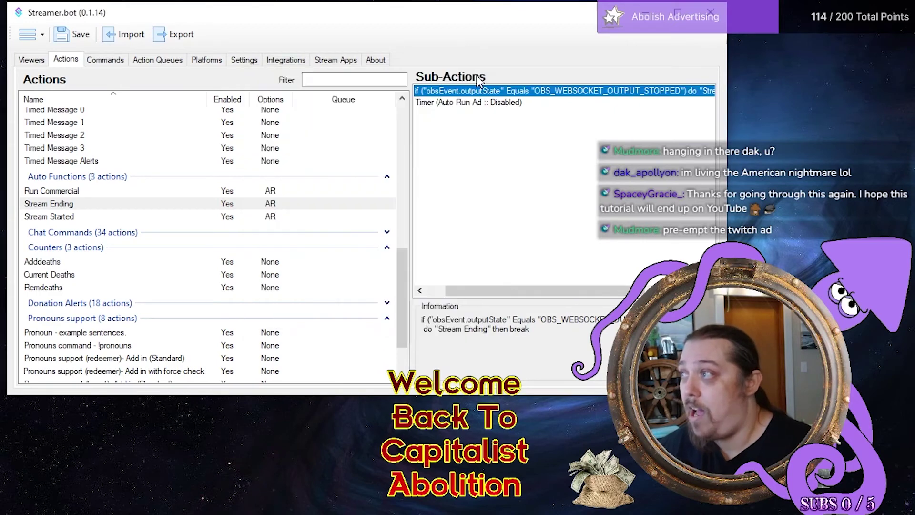
- Check the enabled state of the Auto Run Ad timed action in the timed actions settings
left_click(244, 60)
left_click(51, 126)
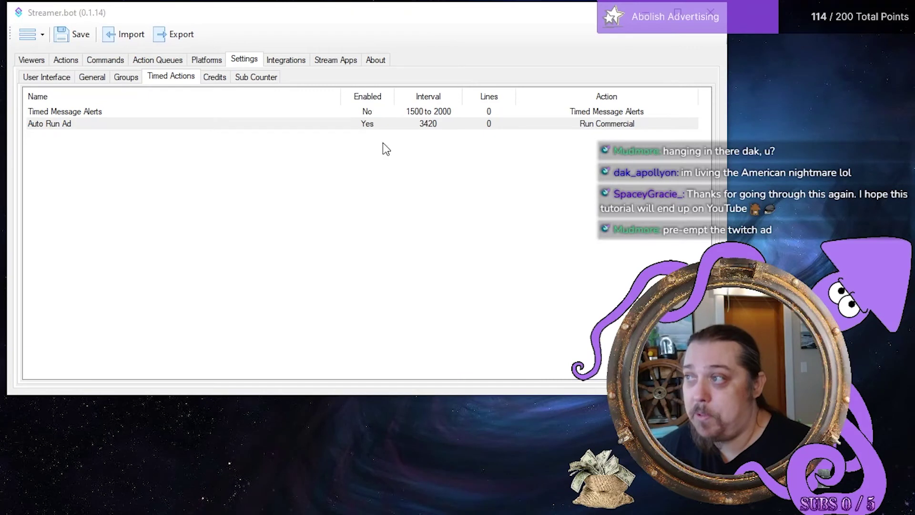
left_click(371, 127)
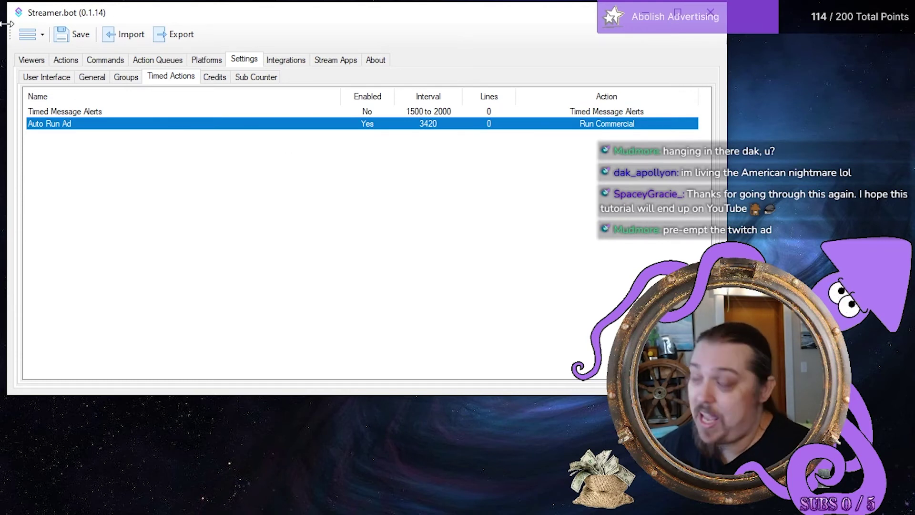
- Compare the Auto Run Ad timer sub-actions of the Stream Ending and Stream Started actions
left_click(67, 60)
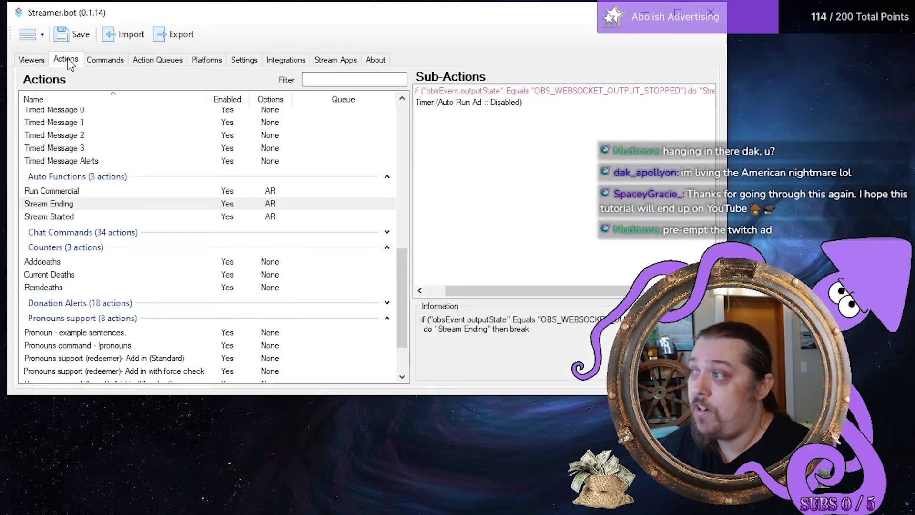
left_click(54, 207)
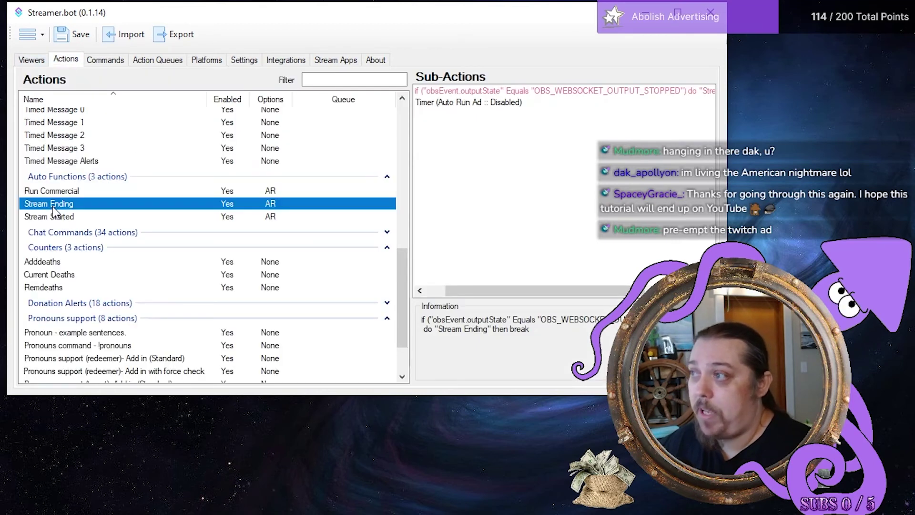
left_click(461, 103)
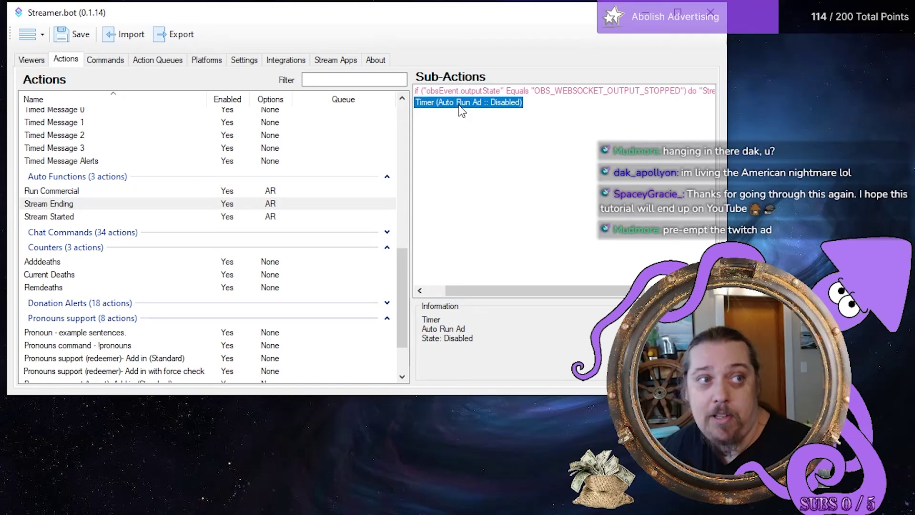
left_click(61, 217)
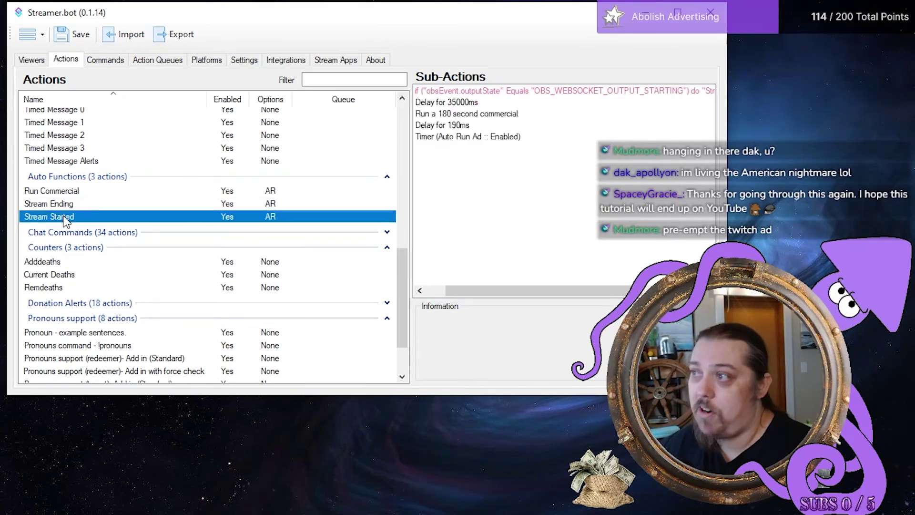
left_click(515, 91)
left_click(486, 140)
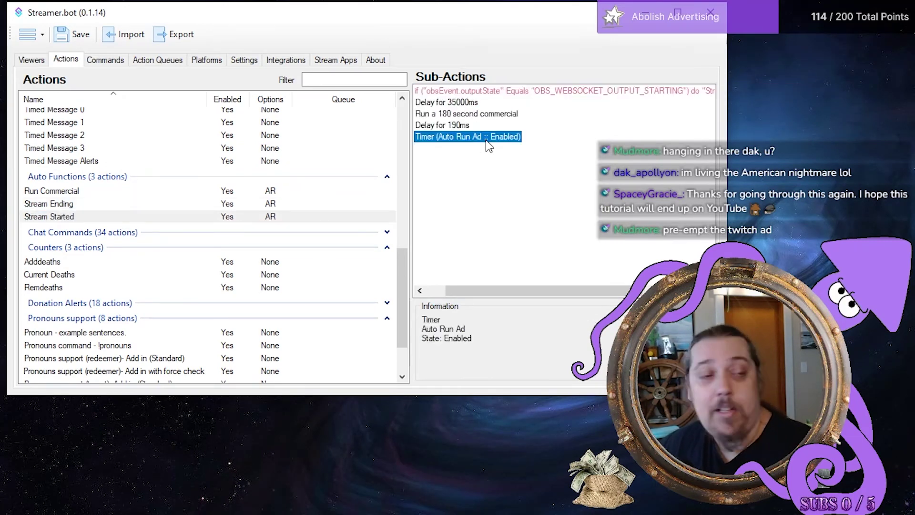